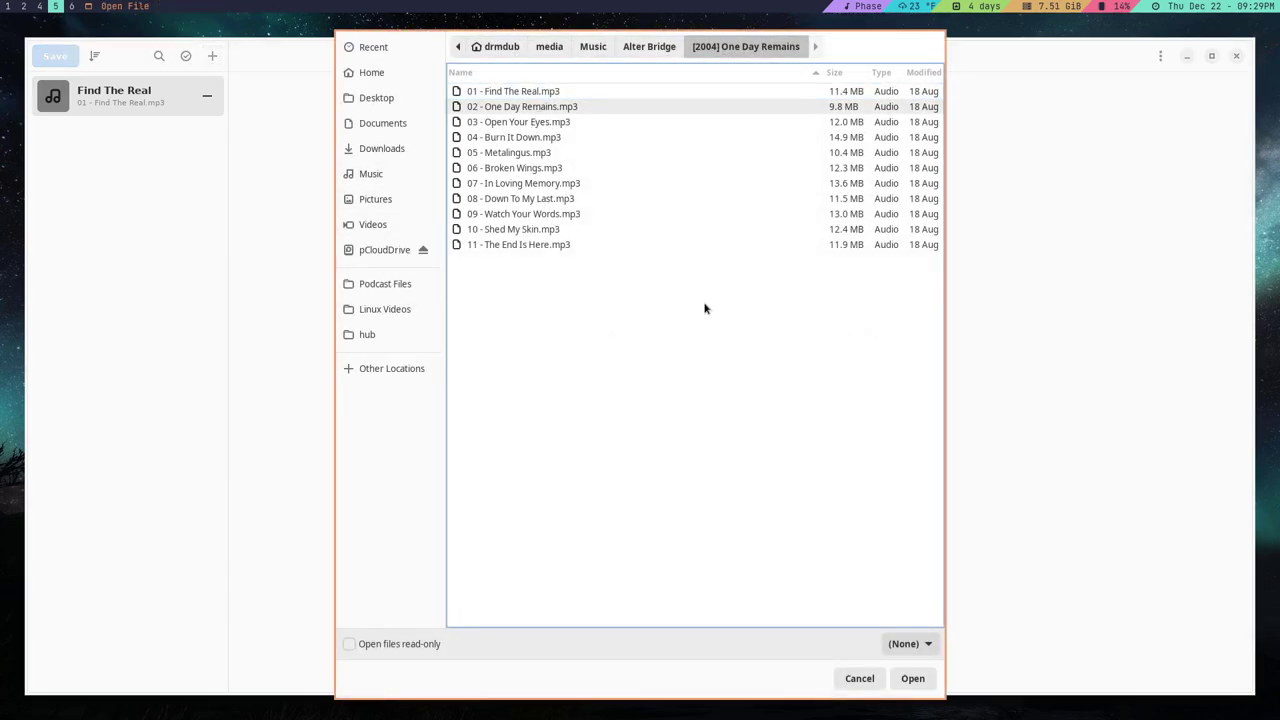
Add 02 - One Day Remains.mp3, set its album artist to Alter Bridge, and save the tag.
{"action": "left_click", "coordinate": [910, 681]}
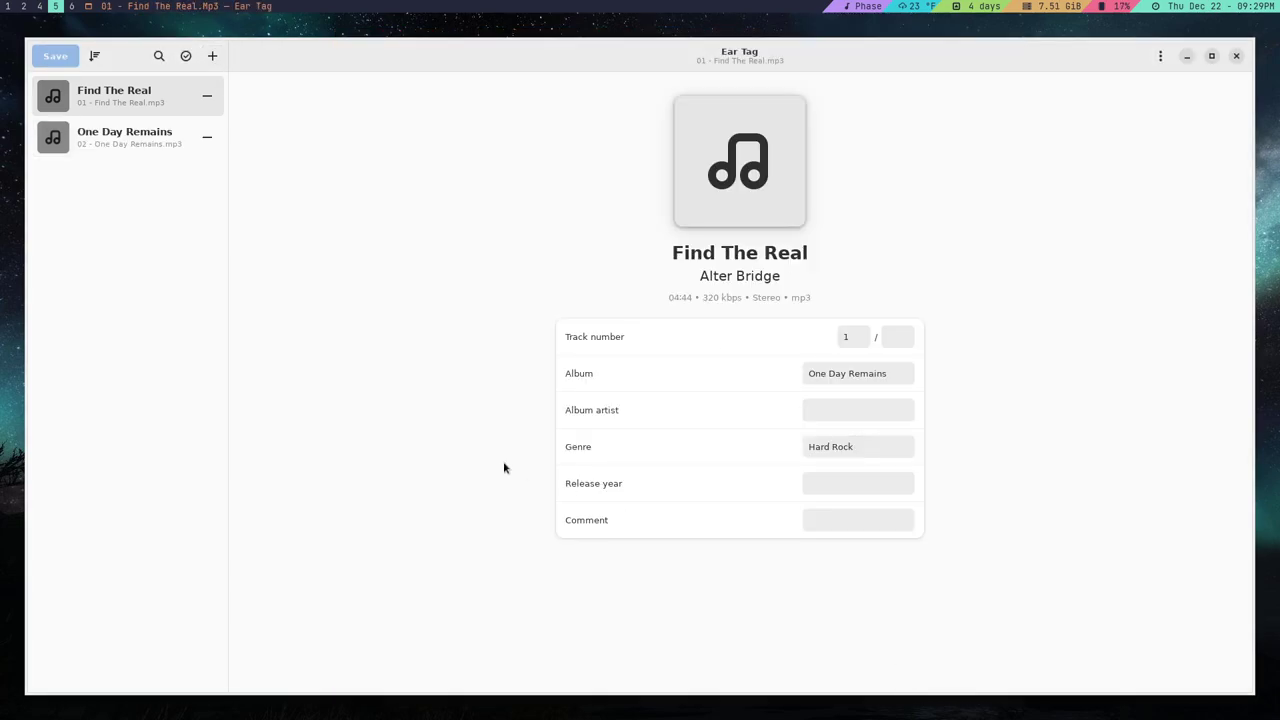
{"action": "left_click", "coordinate": [104, 143]}
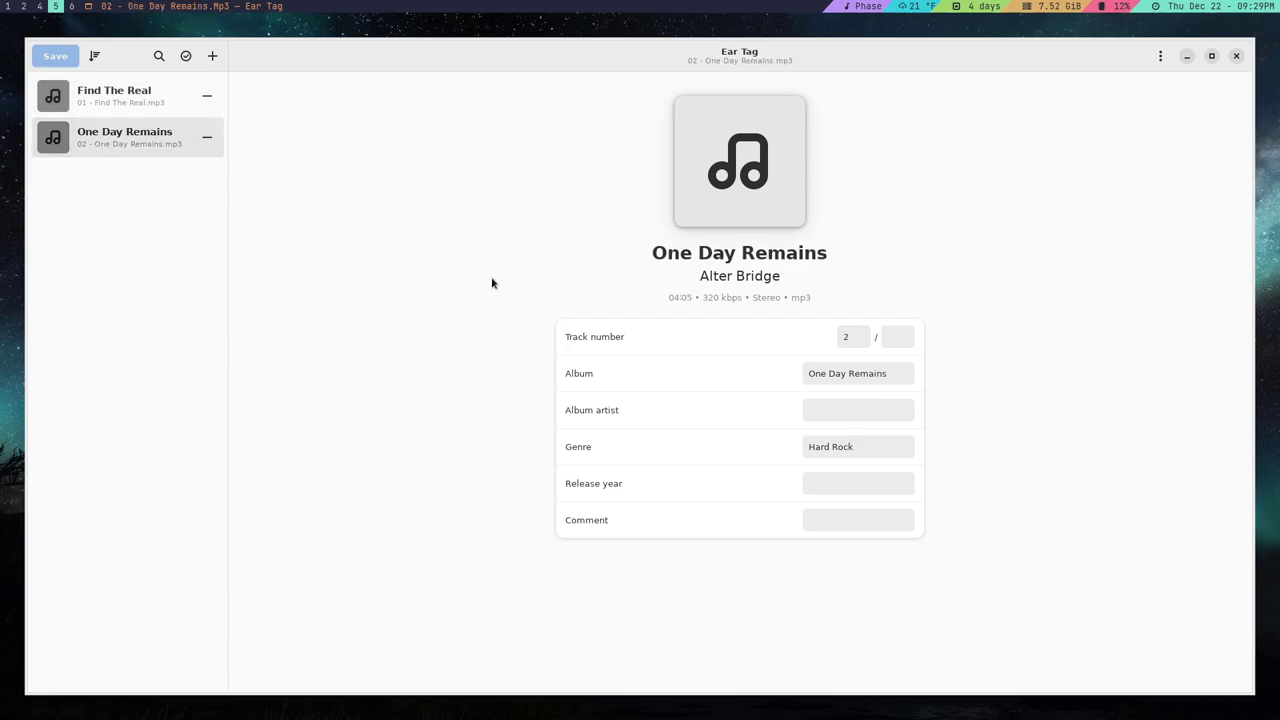
{"action": "left_click", "coordinate": [851, 413]}
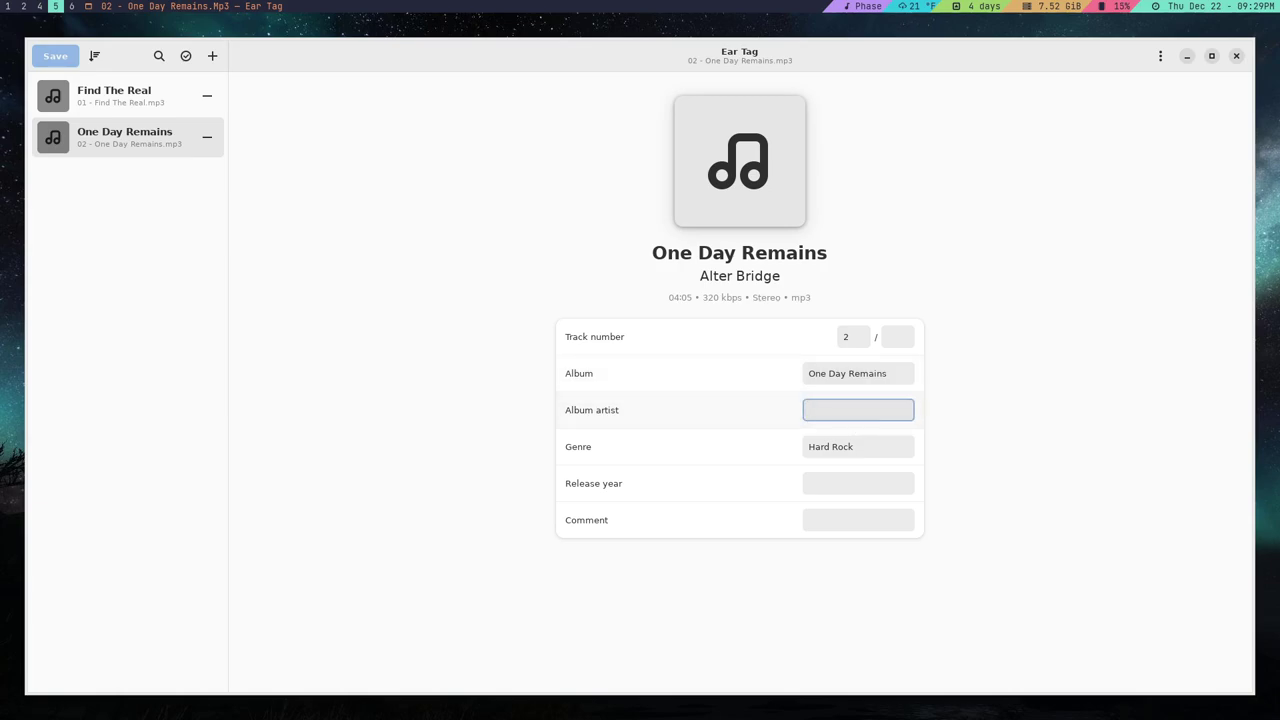
{"action": "type", "text": "Alter Bridge"}
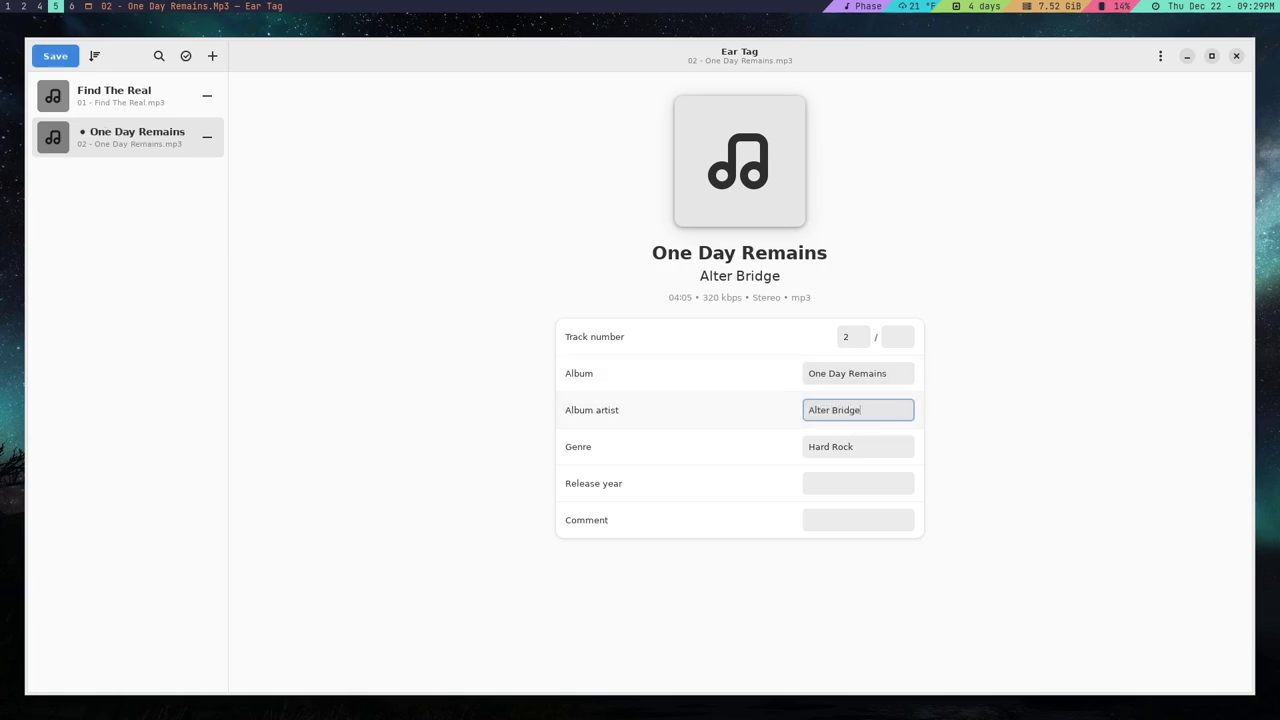
{"action": "left_click", "coordinate": [56, 56]}
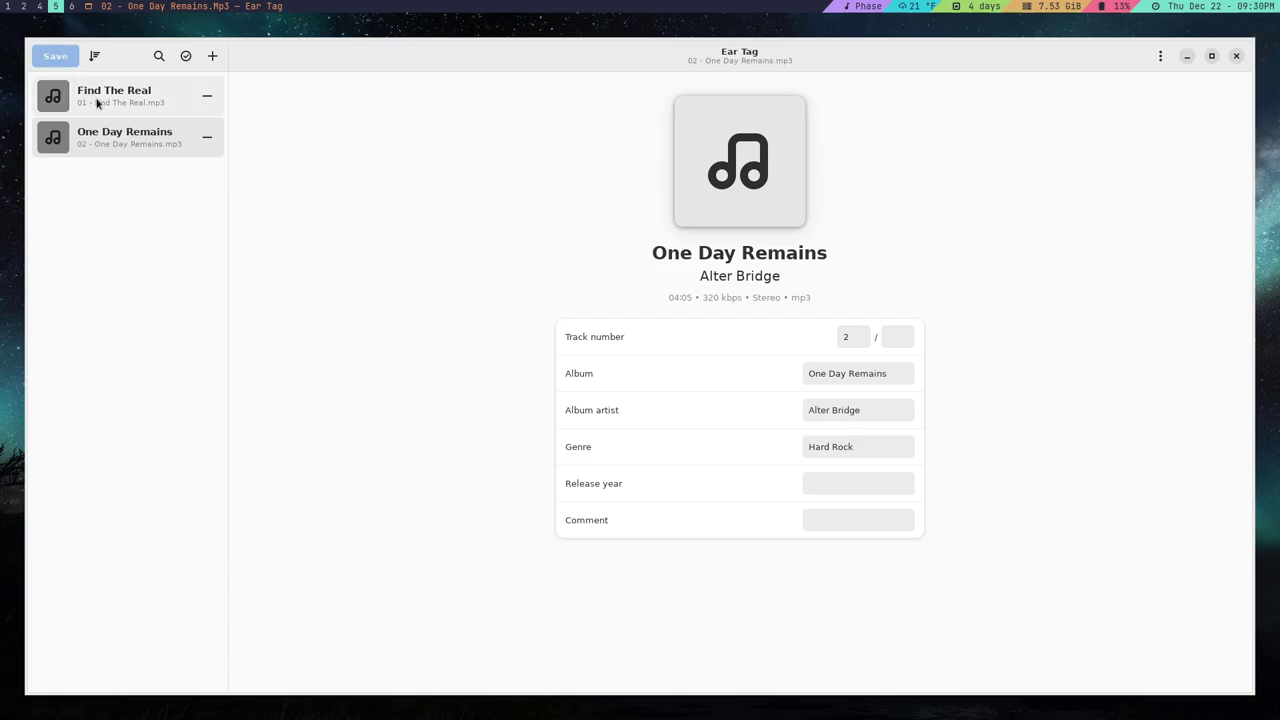
Select both Find The Real and One Day Remains, set their shared album artist to Alter Bridge, and save.
{"action": "left_click", "coordinate": [186, 57]}
{"action": "left_click", "coordinate": [52, 96]}
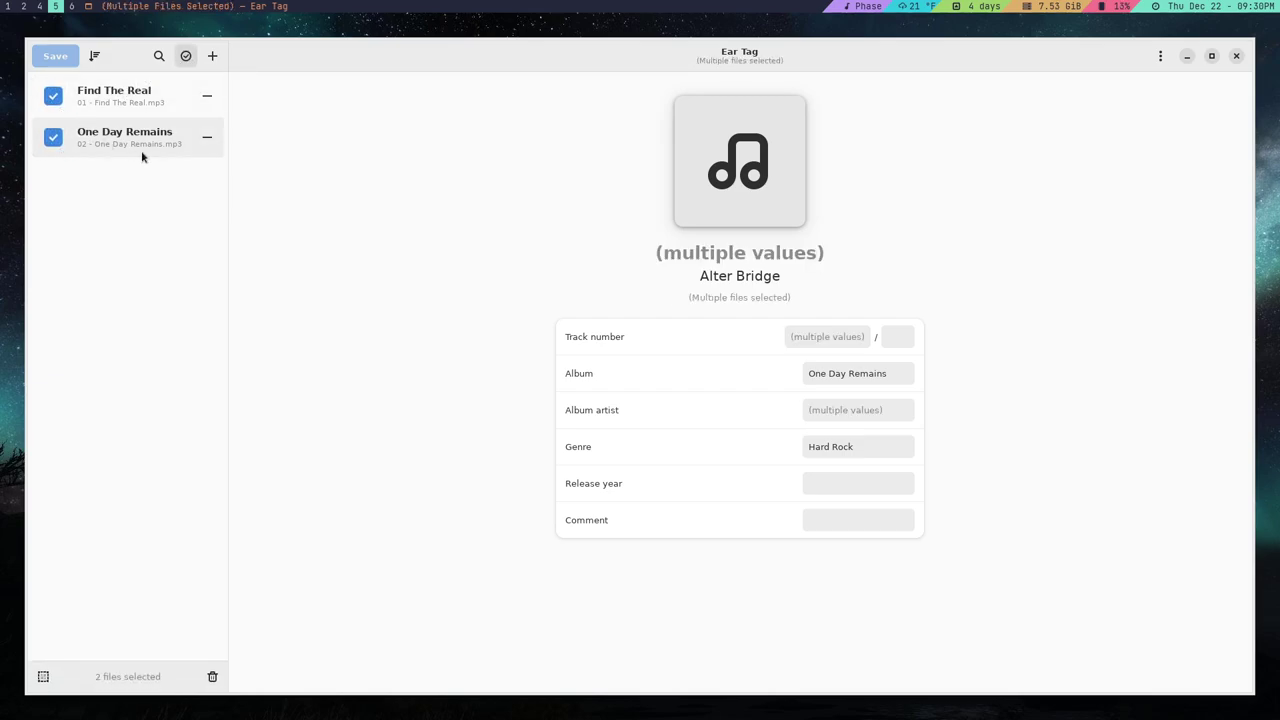
{"action": "left_click", "coordinate": [836, 409]}
{"action": "type", "text": "Alt"}
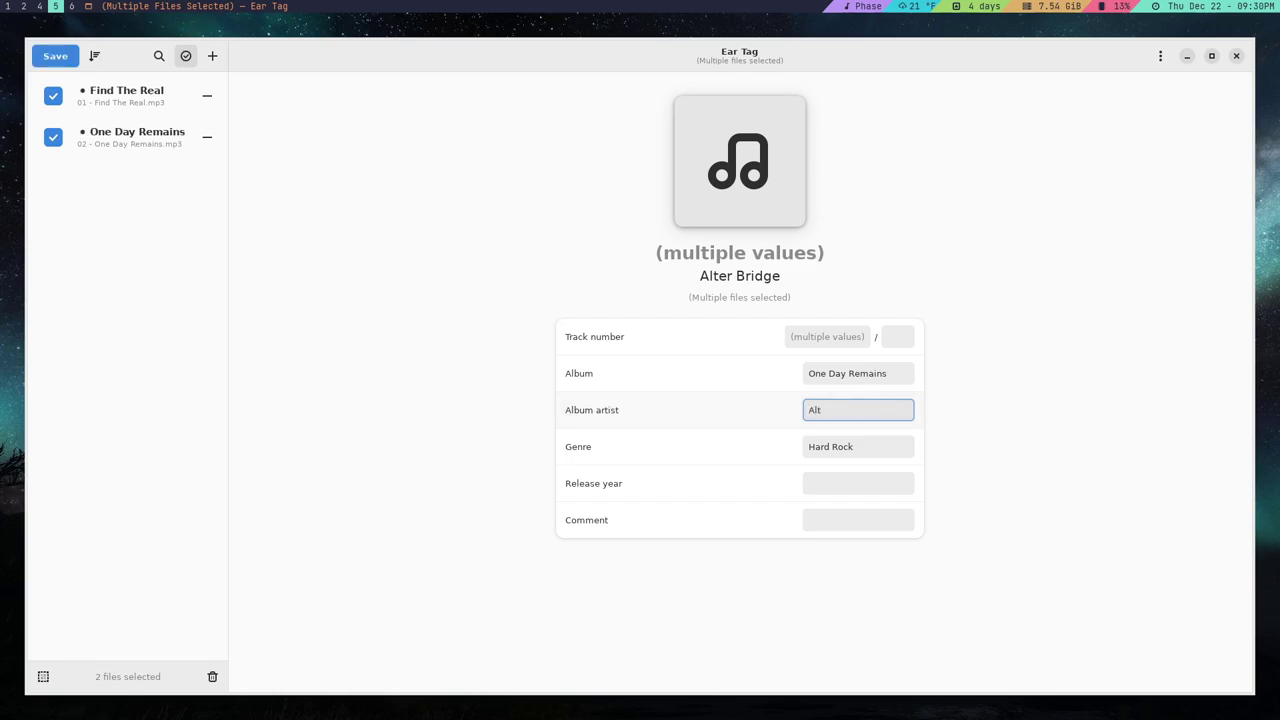
{"action": "type", "text": "er Bridge"}
{"action": "left_click", "coordinate": [60, 59]}
Deselect both files, leave multiple selection, and display the tags of One Day Remains.
{"action": "left_click", "coordinate": [114, 100]}
{"action": "left_click", "coordinate": [114, 134]}
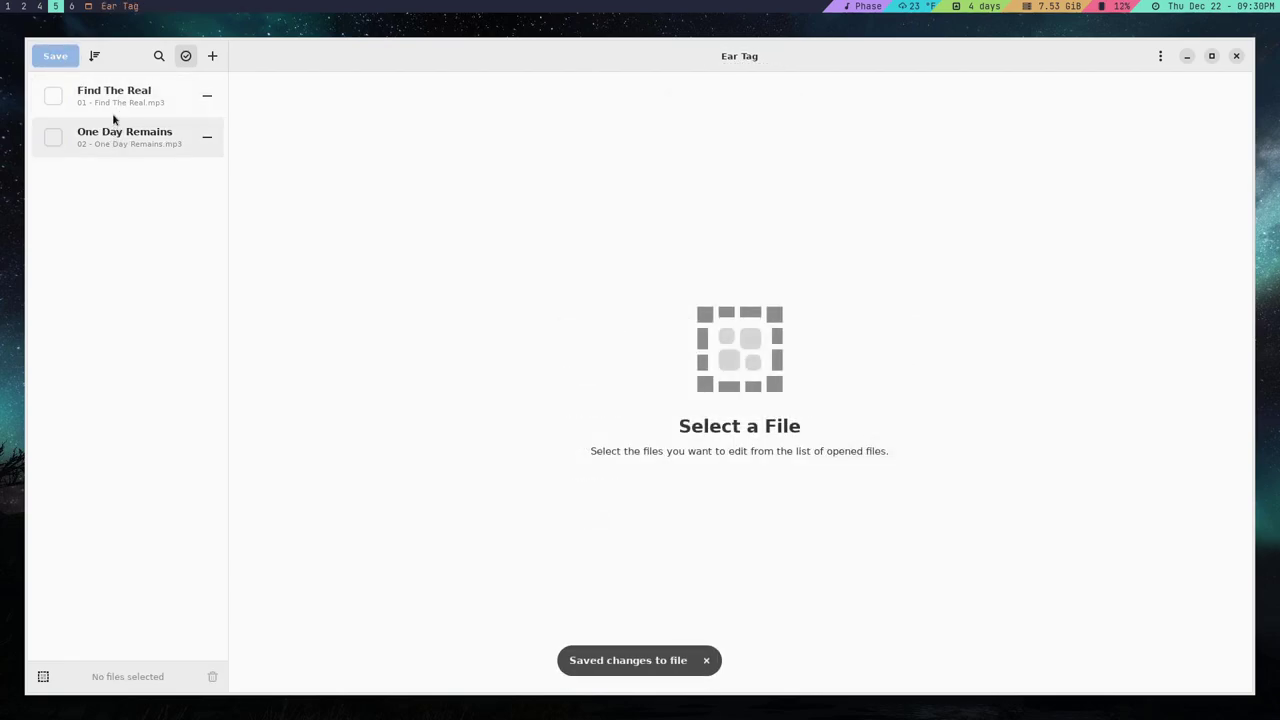
{"action": "left_click", "coordinate": [112, 113]}
{"action": "left_click", "coordinate": [117, 133]}
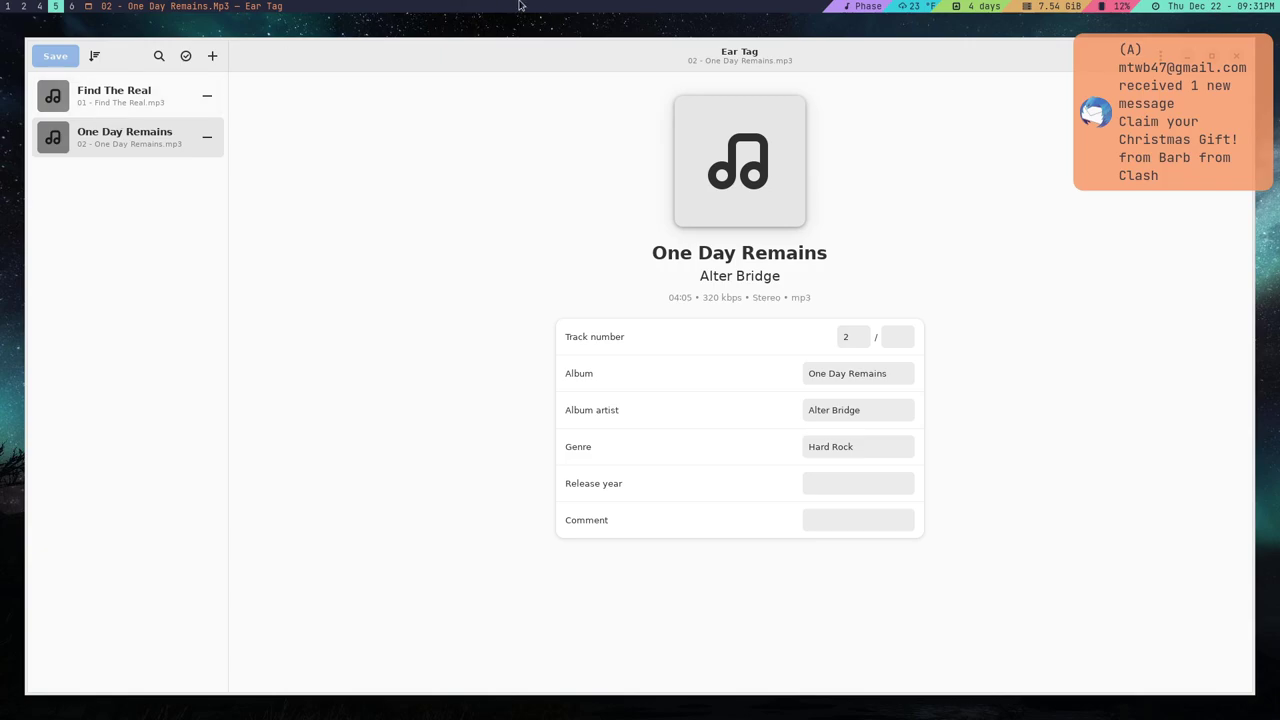
{"action": "left_click", "coordinate": [1146, 75]}
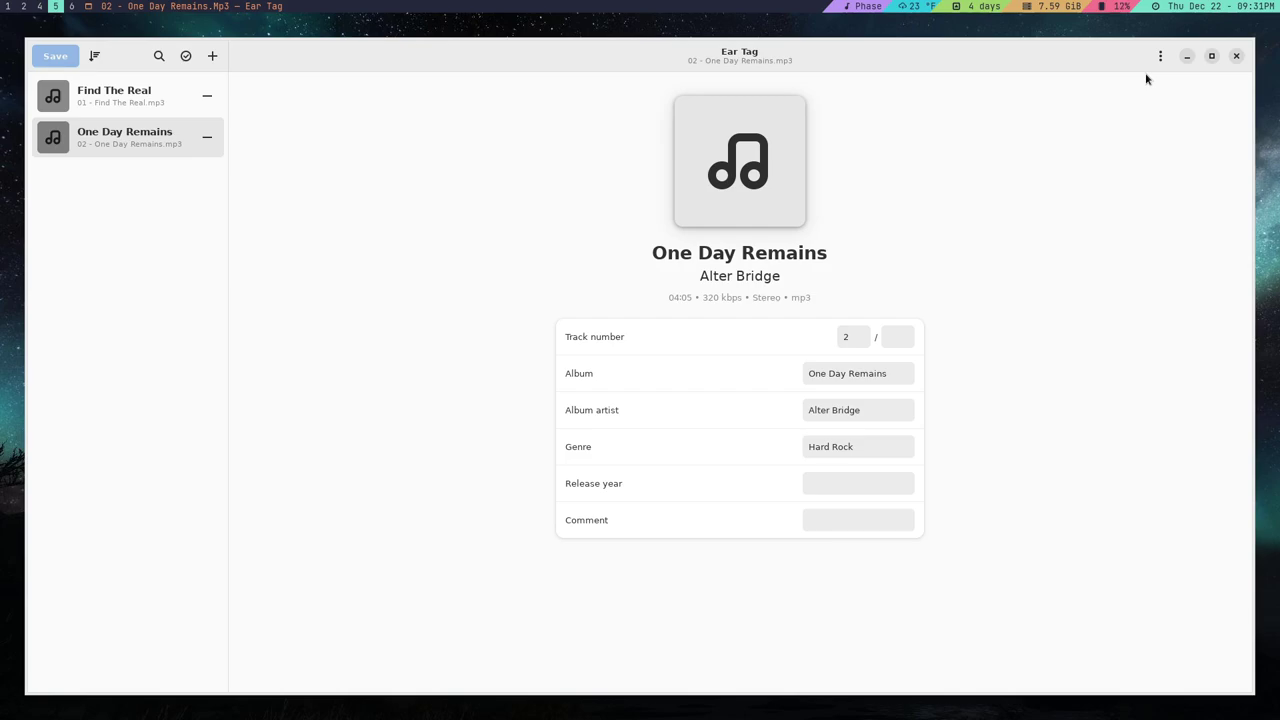
Add the remaining One Day Remains album tracks, from 03 - Open Your Eyes.mp3 through 11 - The End Is Here.mp3.
{"action": "left_click", "coordinate": [212, 56]}
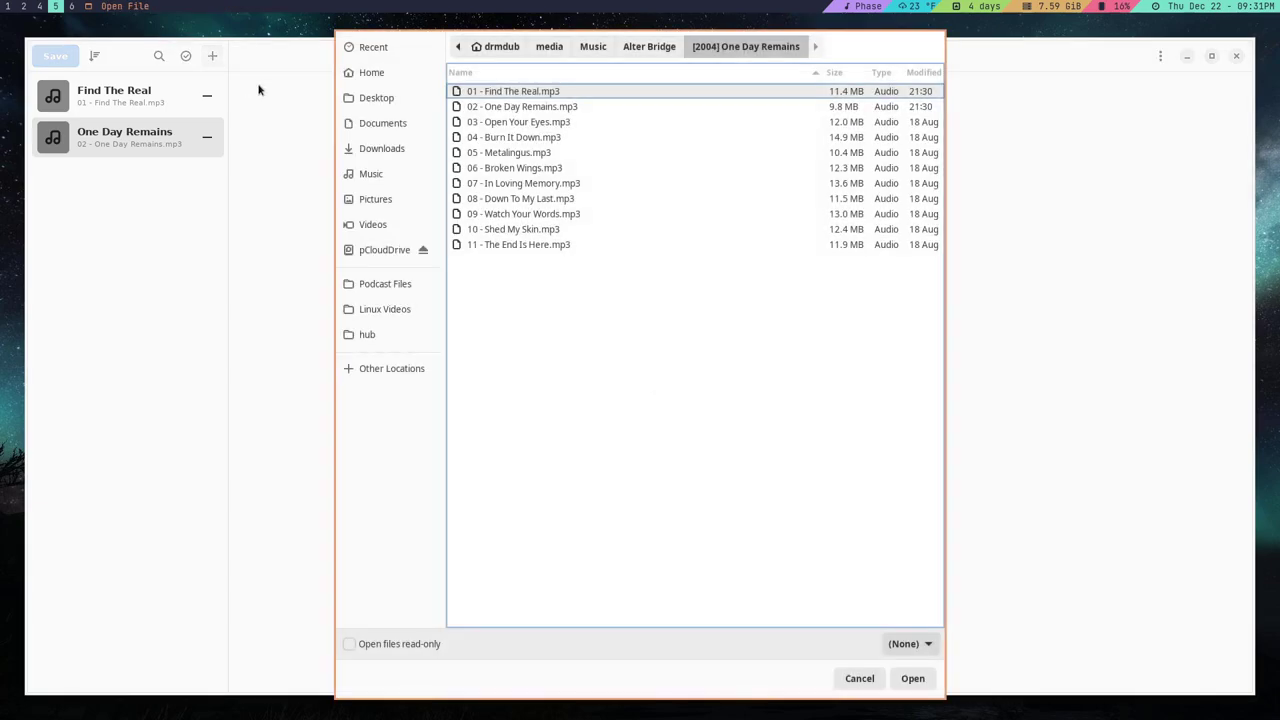
{"action": "left_click", "coordinate": [502, 123]}
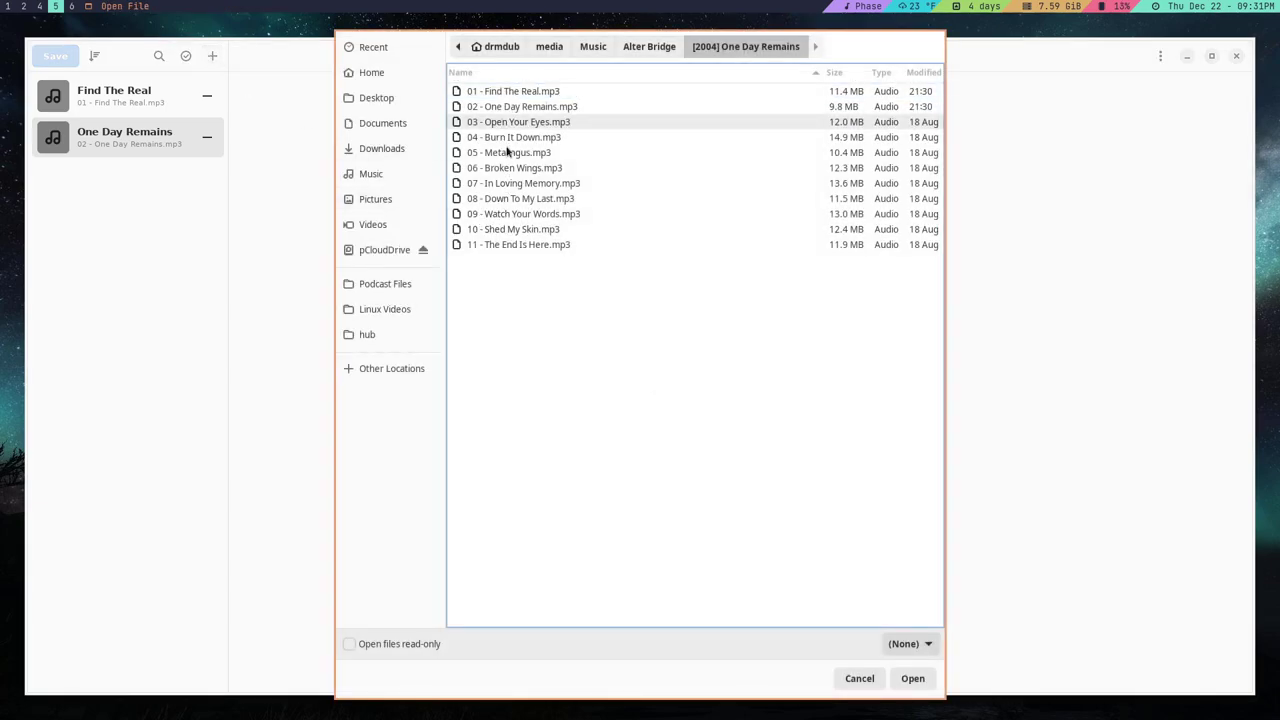
{"action": "left_click", "coordinate": [515, 247], "text": "shift"}
{"action": "left_click", "coordinate": [913, 680]}
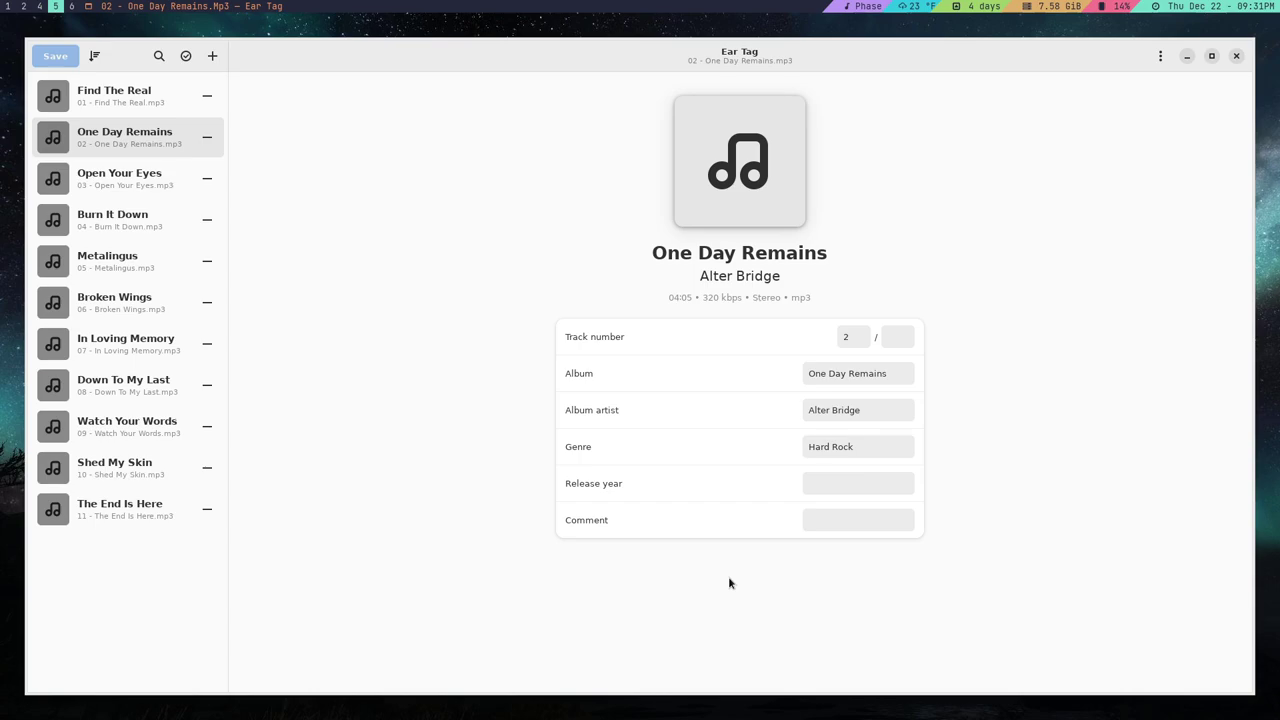
Try to open the Alter Bridge album folders from [2005] Fan [EP] through [2013] The Story So Far (Live Album) together.
{"action": "left_click", "coordinate": [211, 56]}
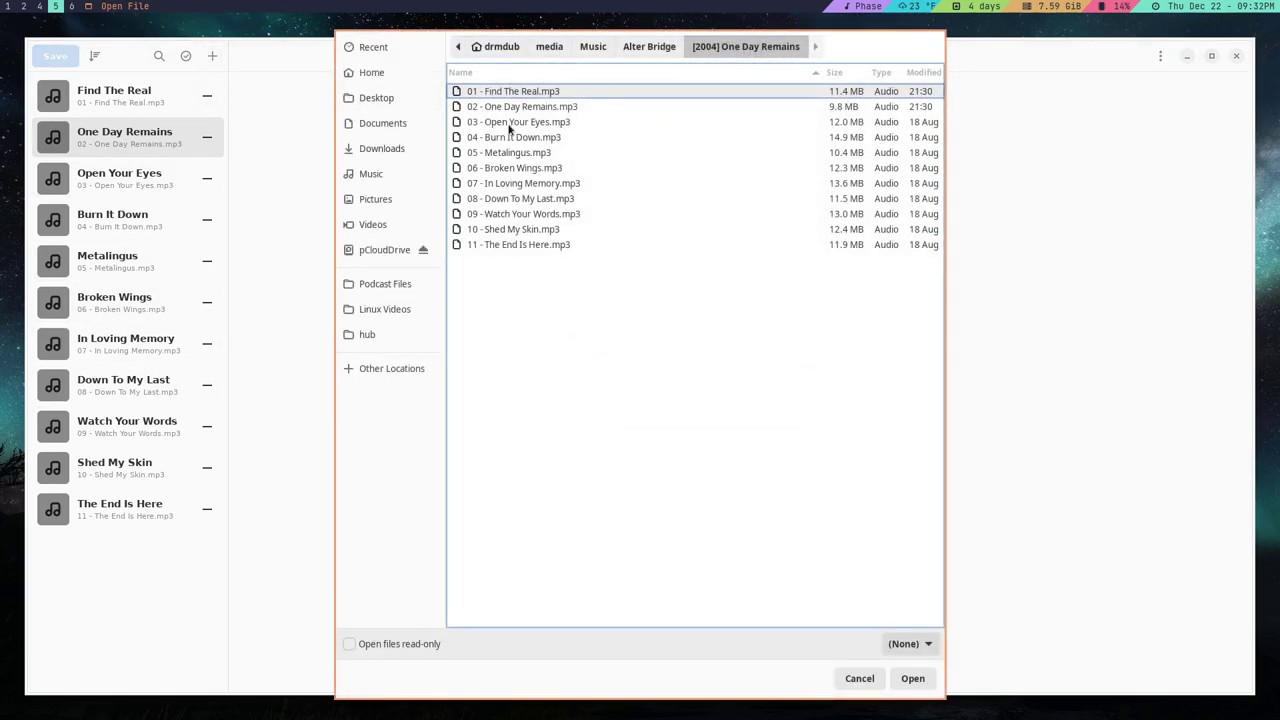
{"action": "left_click", "coordinate": [650, 46]}
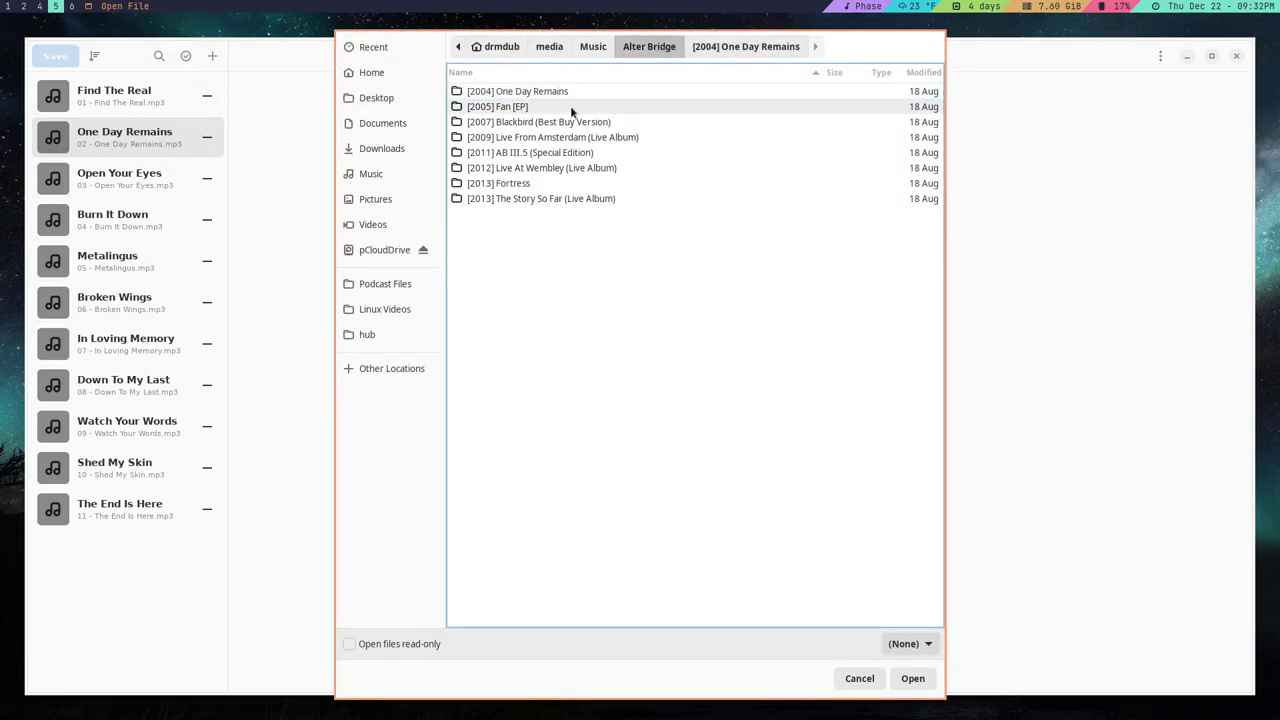
{"action": "left_click", "coordinate": [580, 198], "text": "shift"}
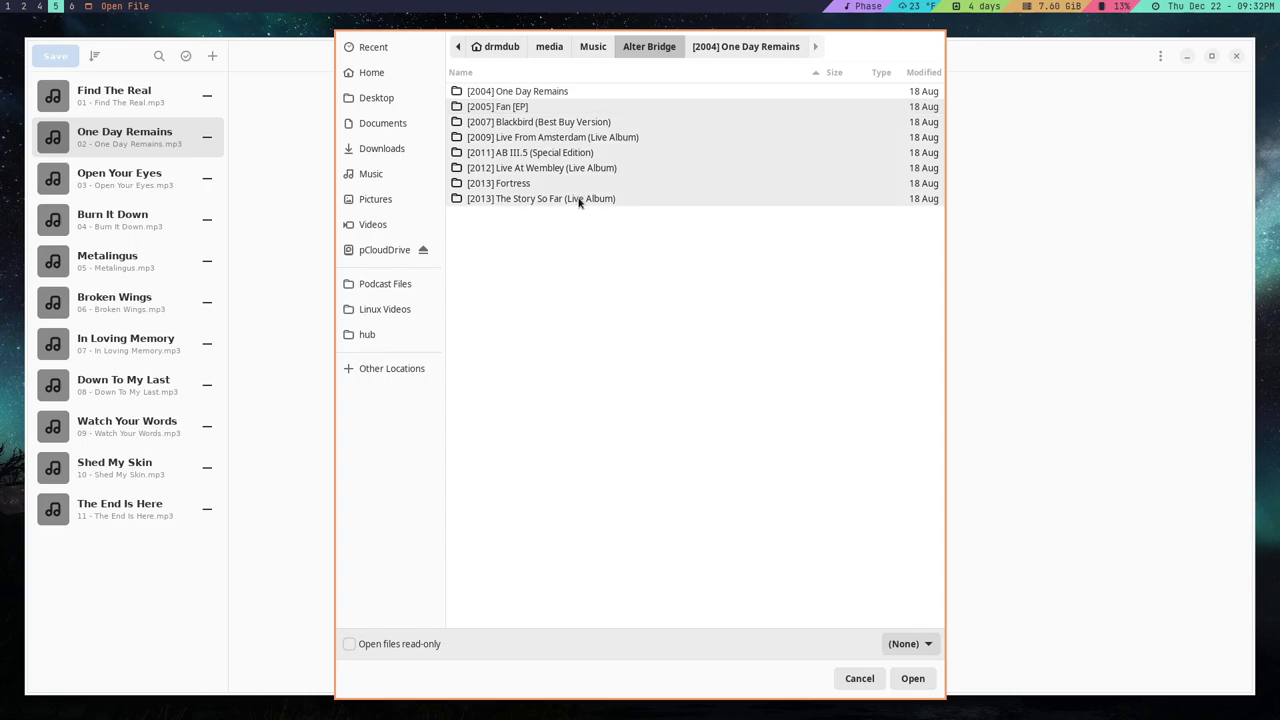
{"action": "left_click", "coordinate": [913, 679]}
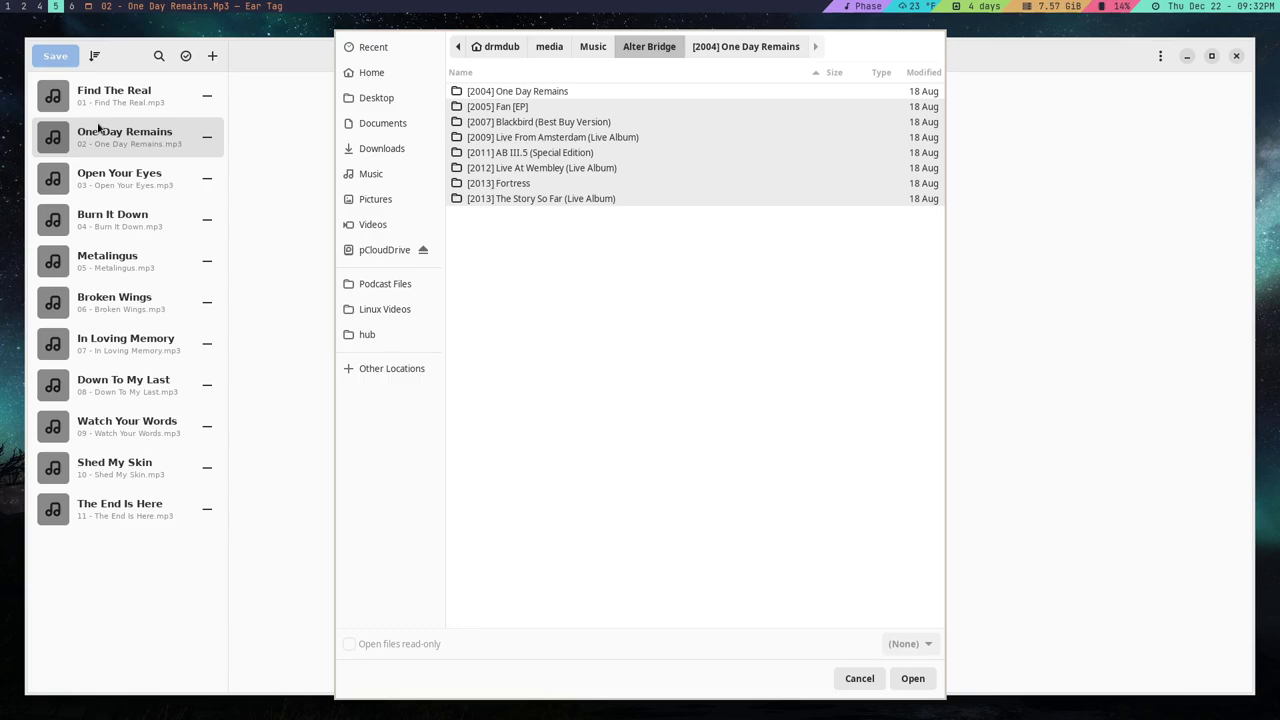
{"action": "left_click", "coordinate": [868, 679]}
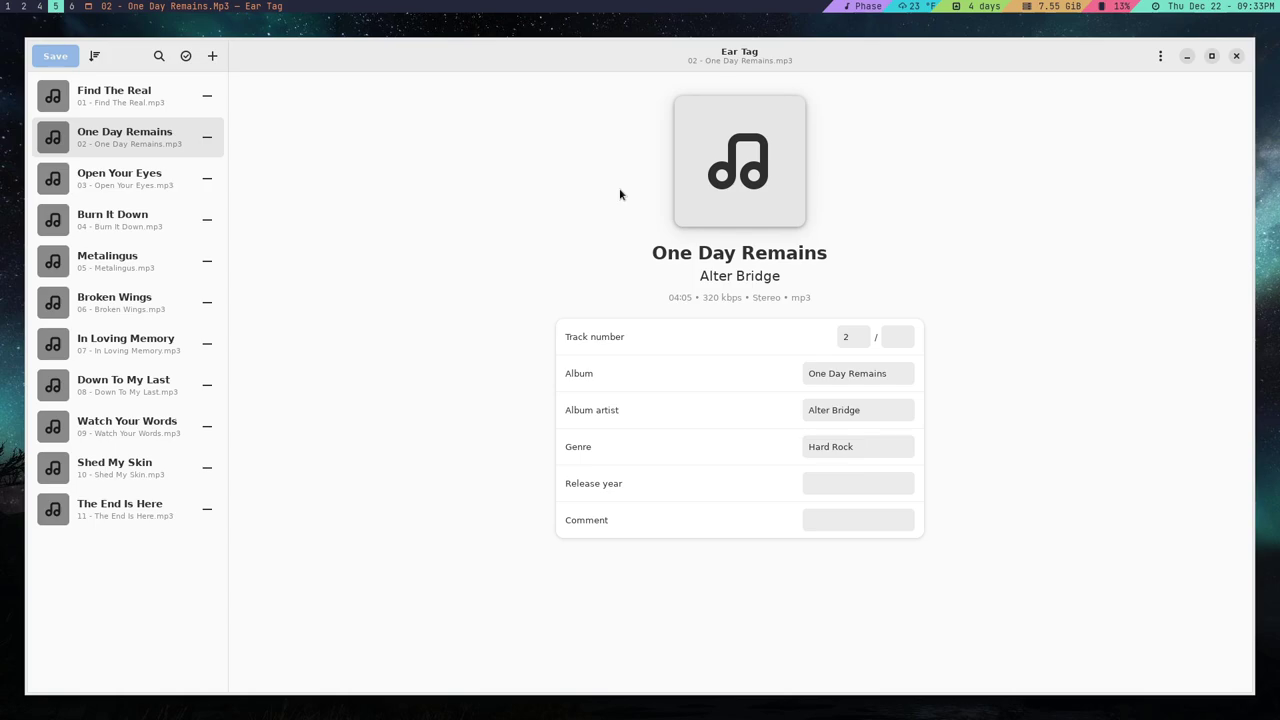
Open the album cover image chooser for One Day Remains and close it without picking a file.
{"action": "left_click", "coordinate": [740, 162]}
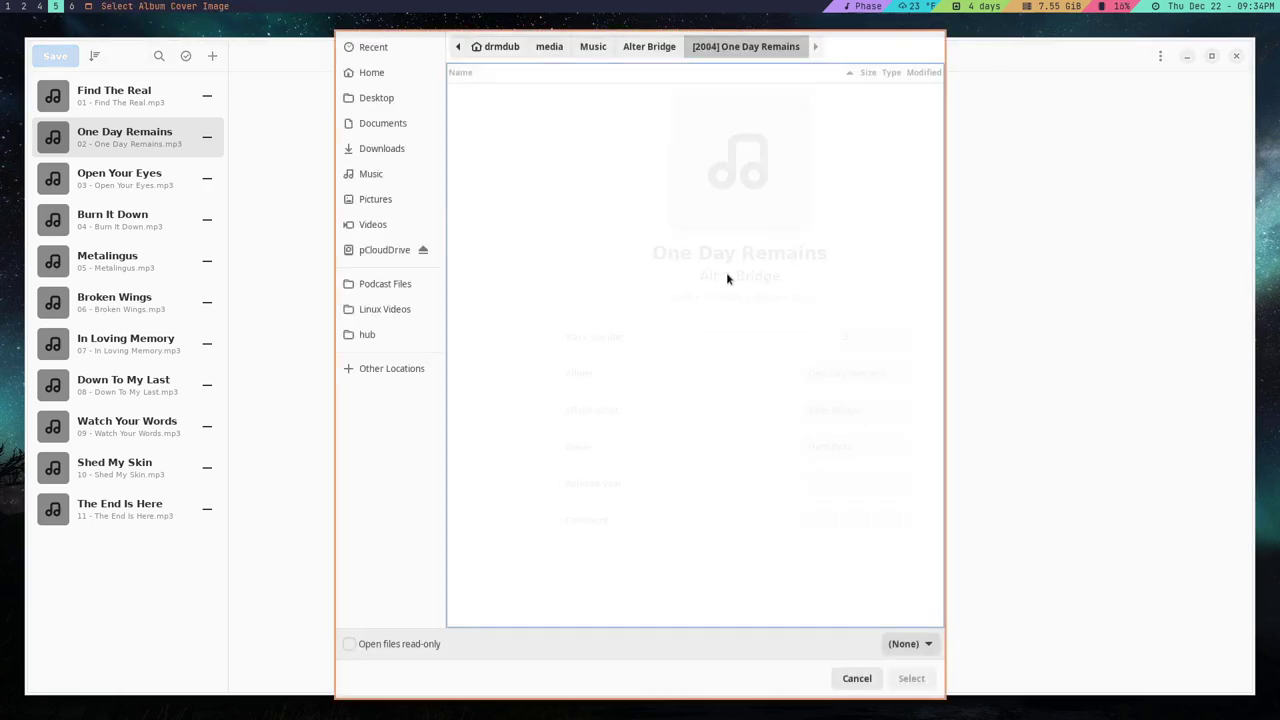
{"action": "left_click", "coordinate": [857, 684]}
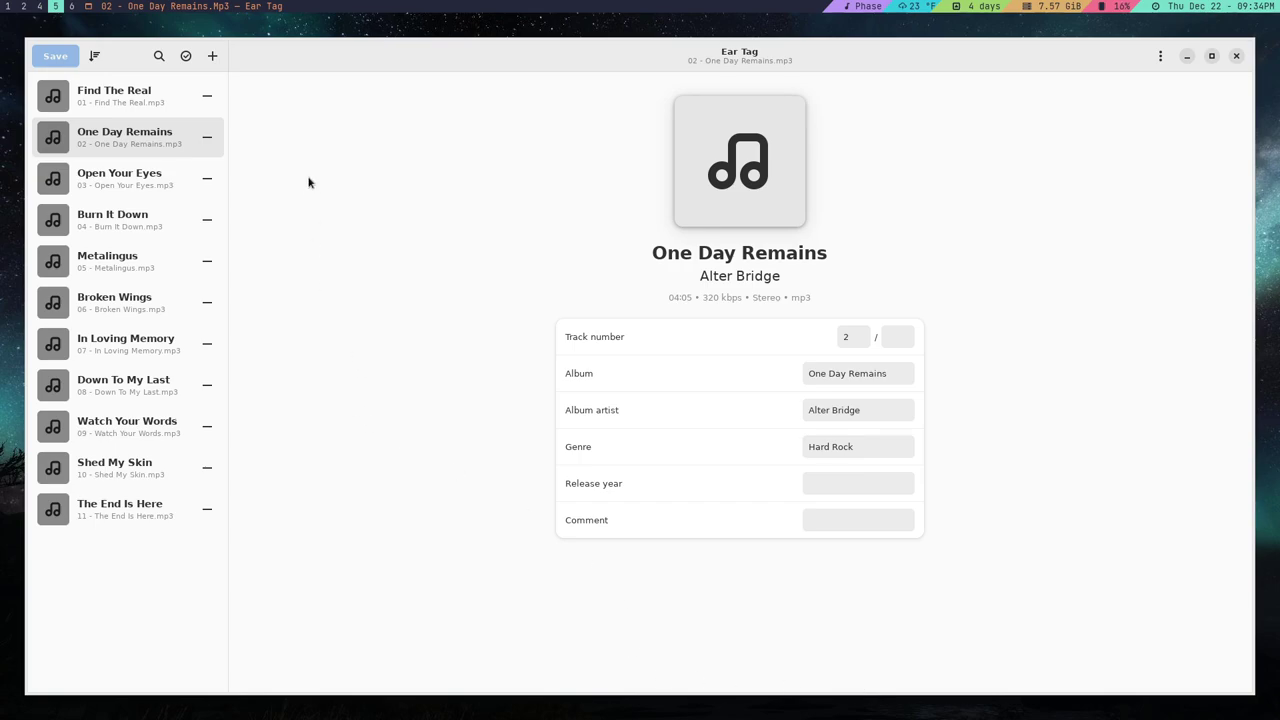
Browse the artist folders and loose files in the Music folder for opening, and close the chooser without adding any.
{"action": "left_click", "coordinate": [212, 58]}
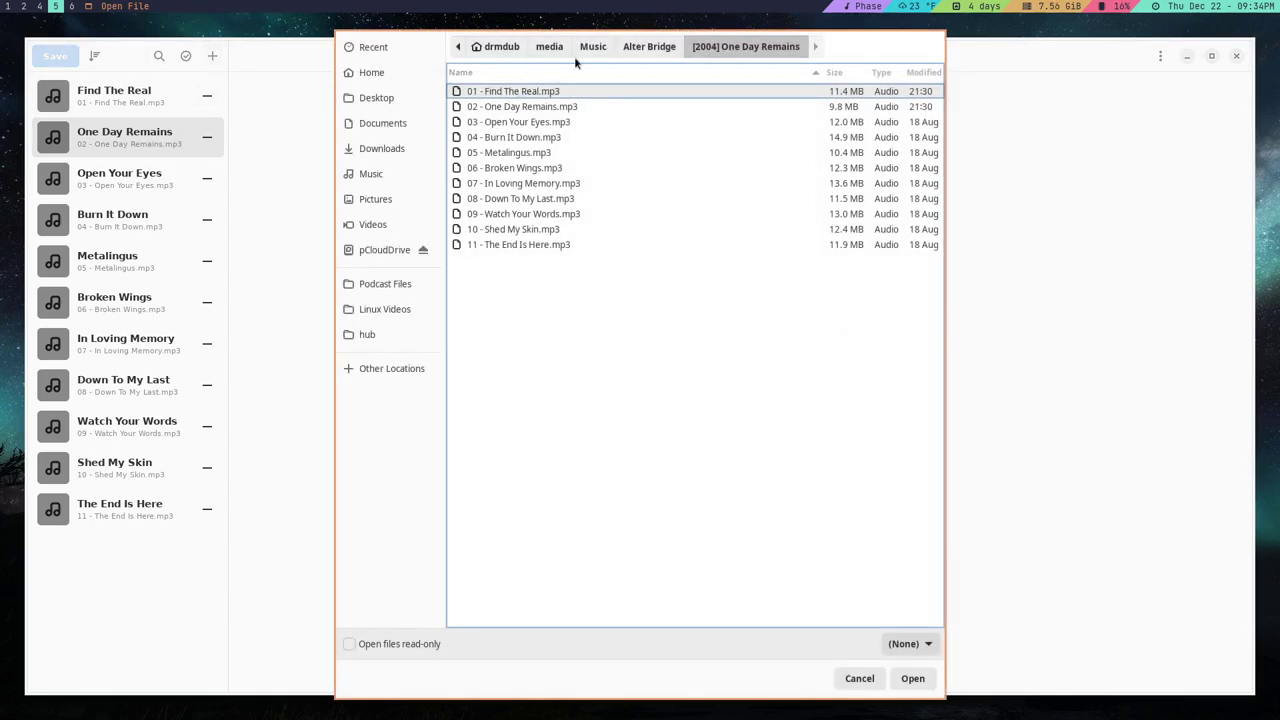
{"action": "left_click", "coordinate": [598, 48]}
{"action": "scroll", "coordinate": [576, 232], "scroll_direction": "down", "scroll_amount": 10}
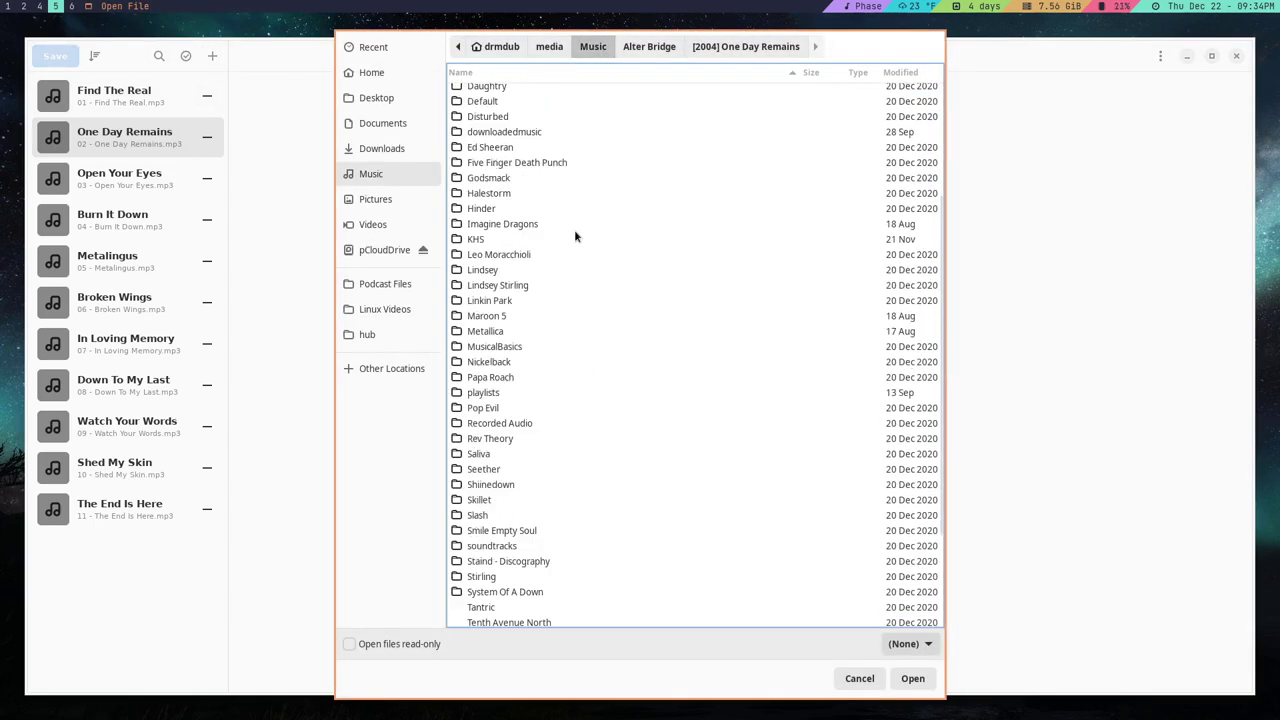
{"action": "scroll", "coordinate": [574, 236], "scroll_direction": "down", "scroll_amount": 1}
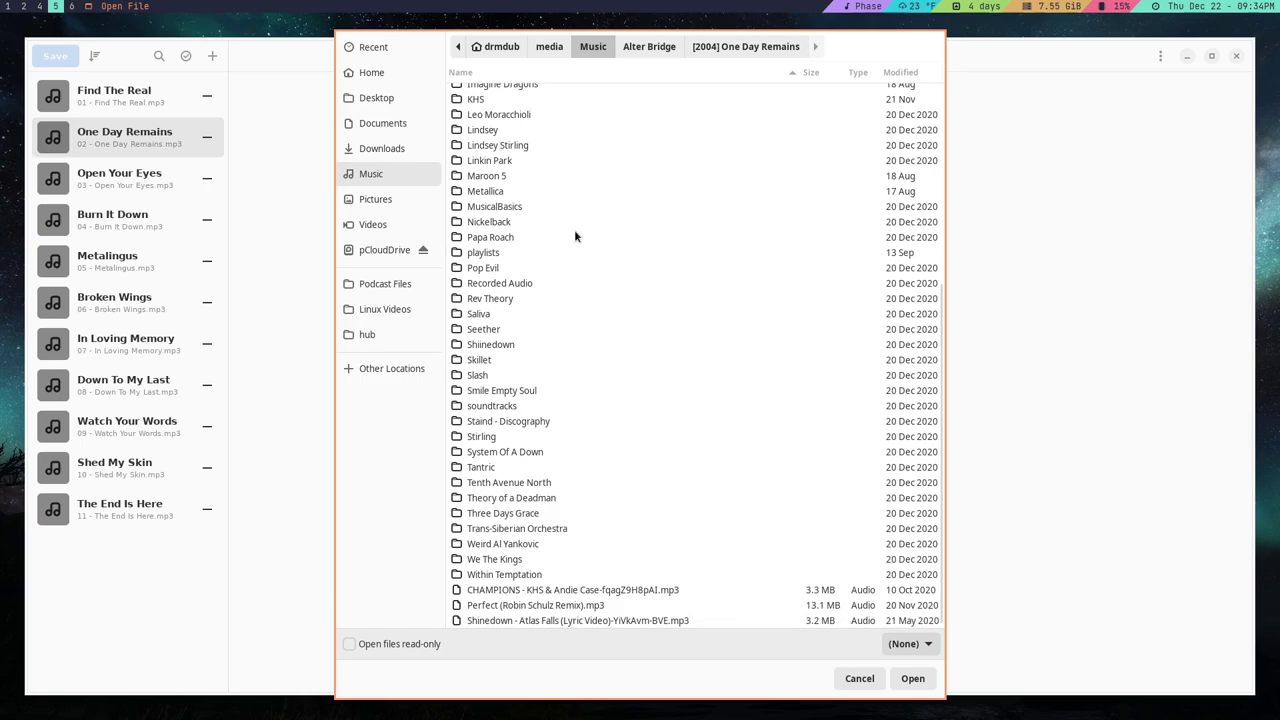
{"action": "scroll", "coordinate": [575, 236], "scroll_direction": "up", "scroll_amount": 6}
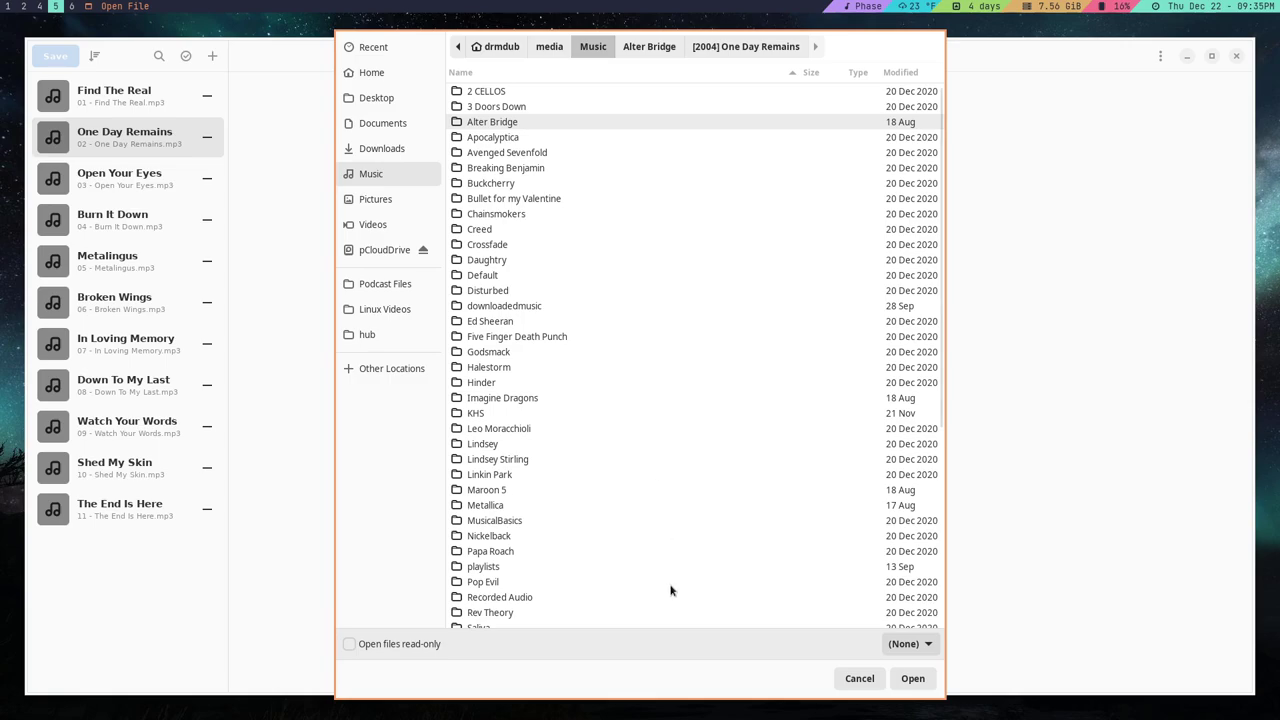
{"action": "left_click", "coordinate": [860, 679]}
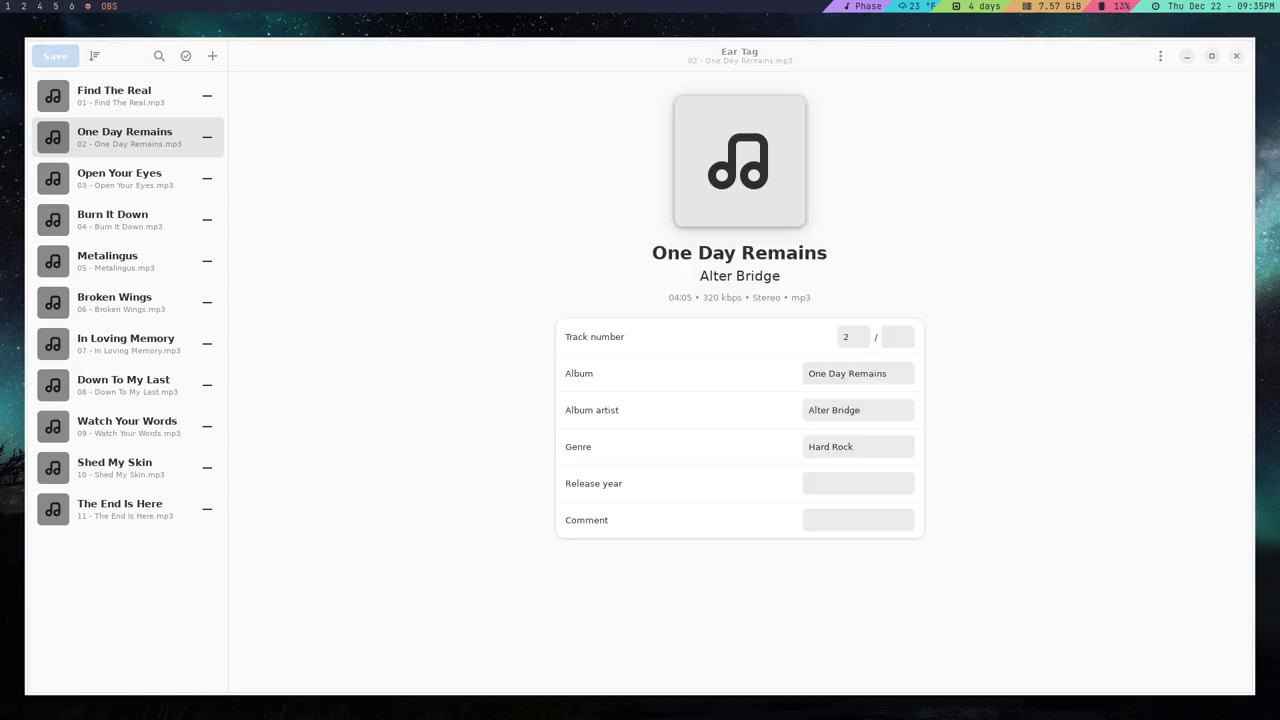